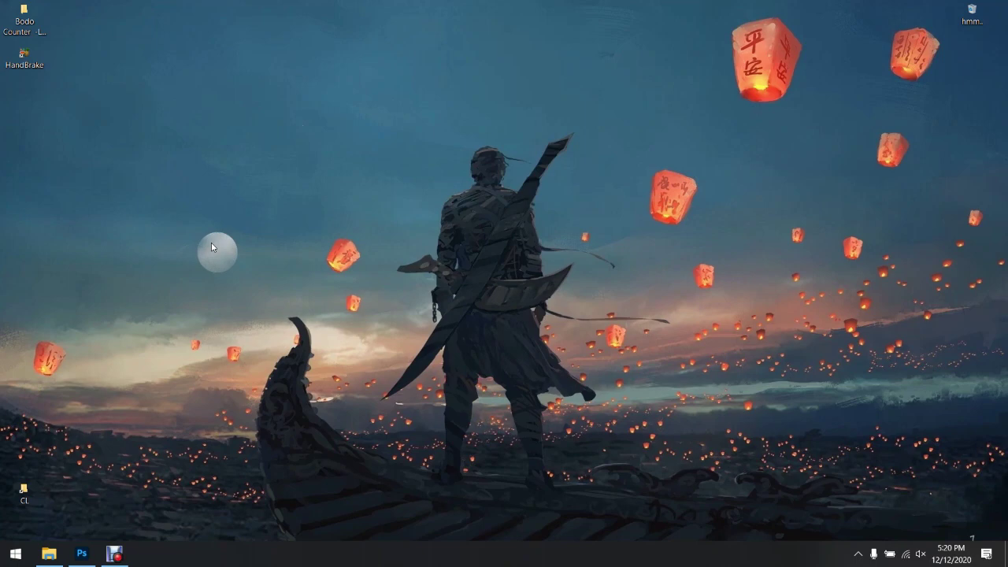
Open the Assets folder of the Photo Manipulation class and preview the sky stock image.
click(49, 553)
click(138, 86)
double_click(138, 86)
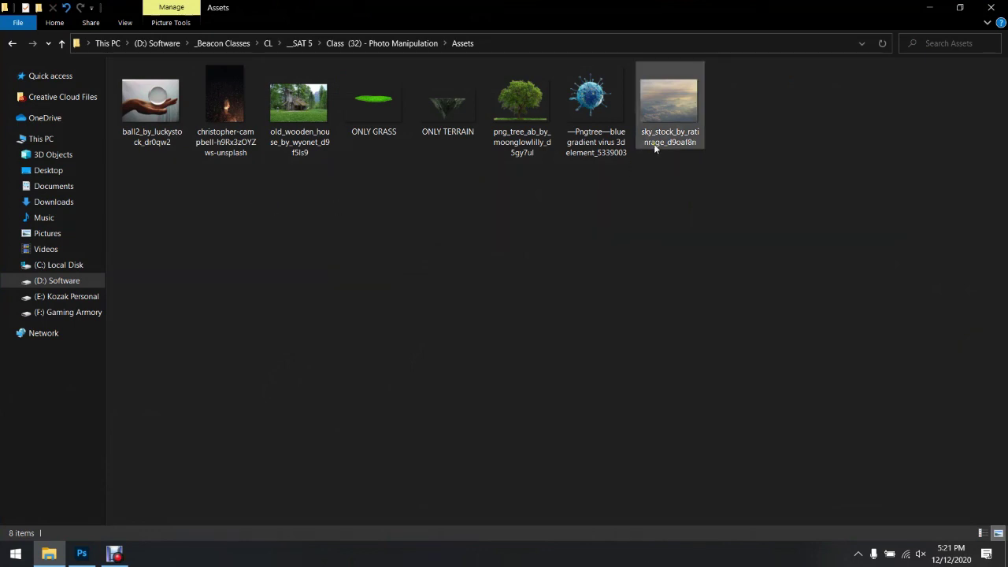
double_click(659, 101)
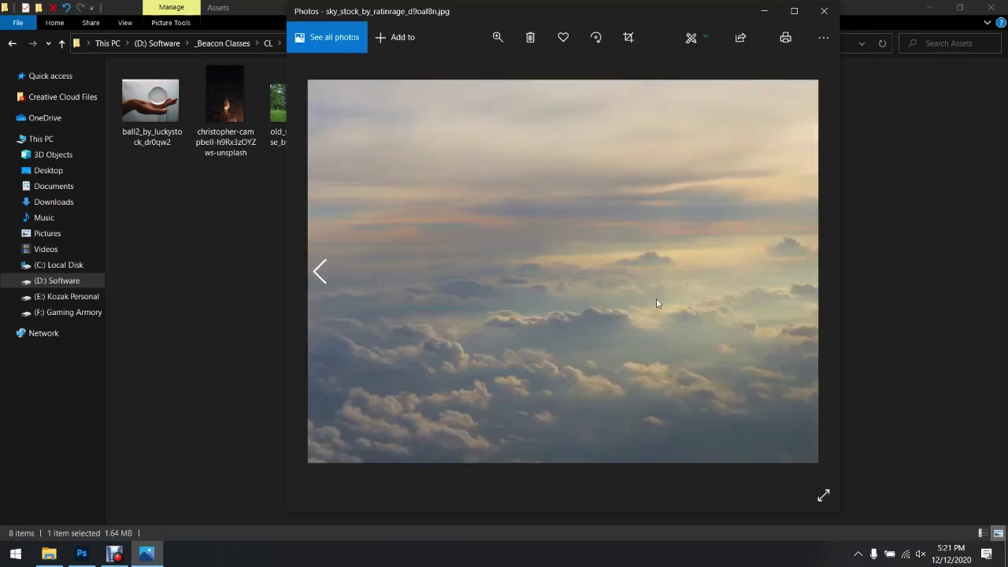
key(Left)
click(824, 10)
click(373, 101)
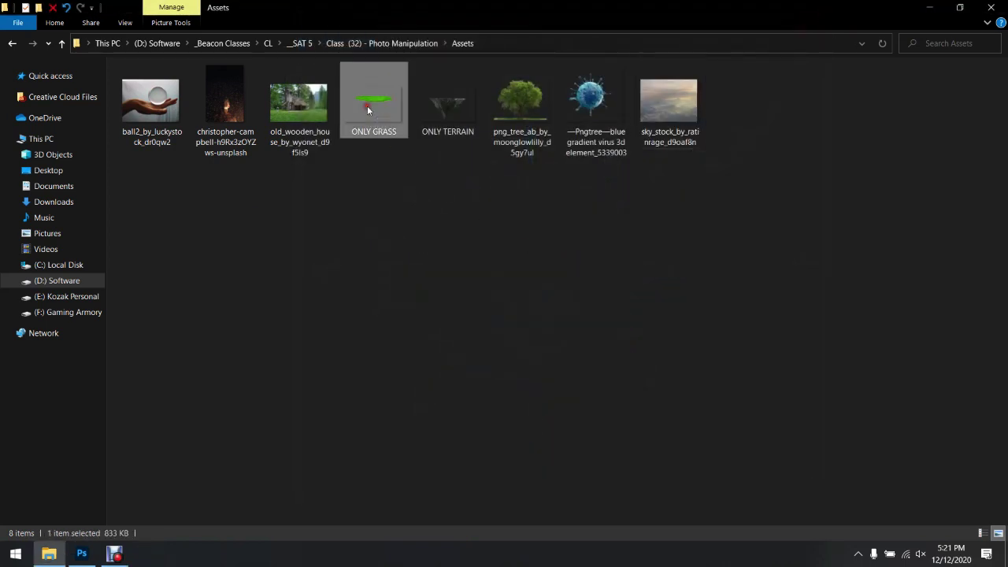
Look through the terrain, grass, wooden house, dark sparks portrait, tree and crystal ball images in the Assets folder.
double_click(447, 103)
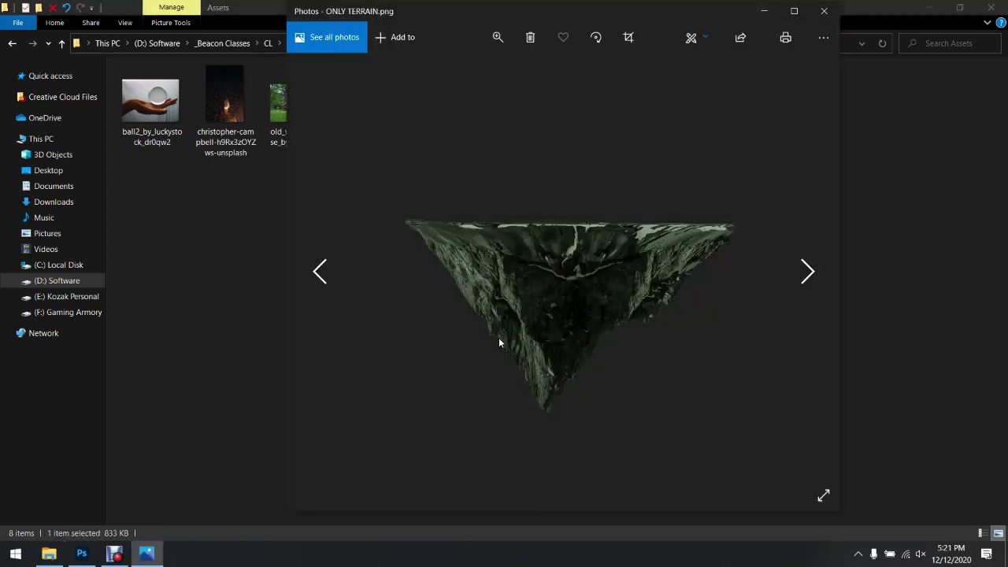
key(Left)
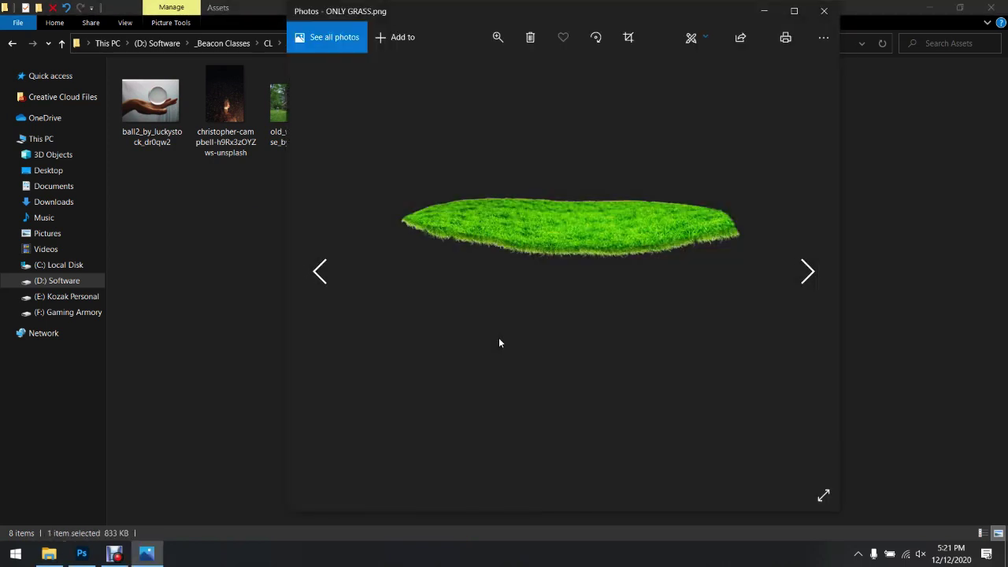
key(Left)
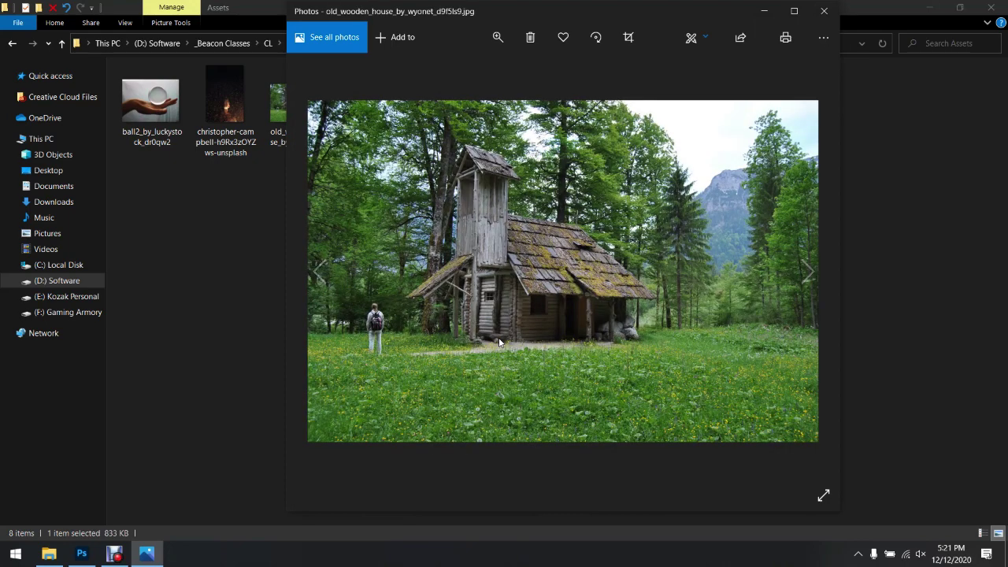
key(Left)
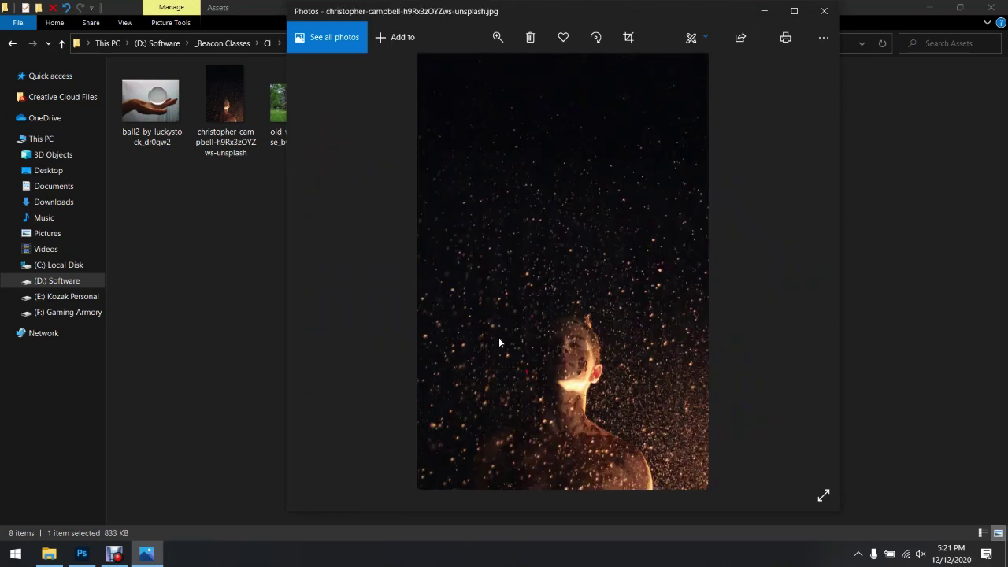
key(Right)
key(Left)
key(Right)
key(Right)
key(Right)
key(Right)
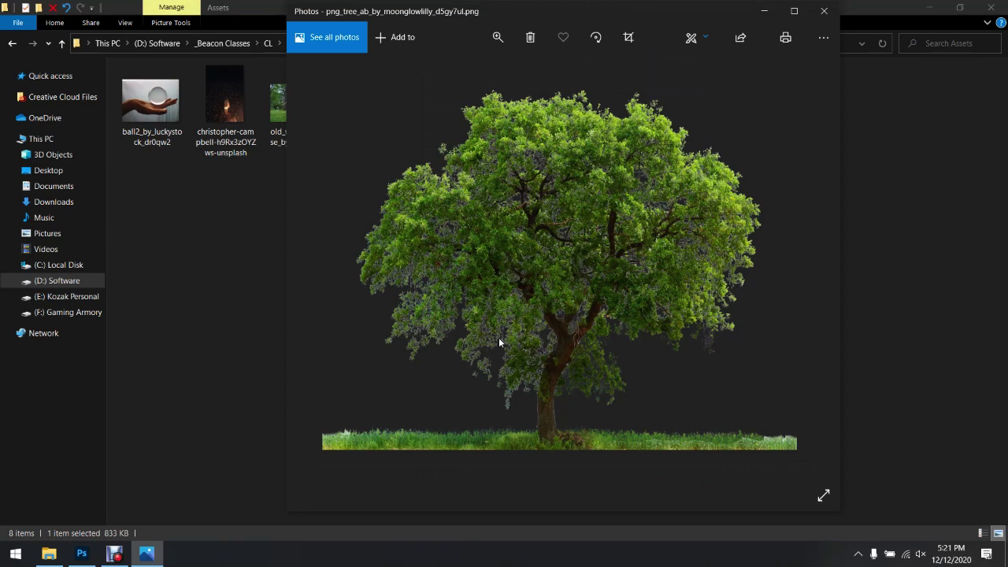
key(Left)
key(Left)
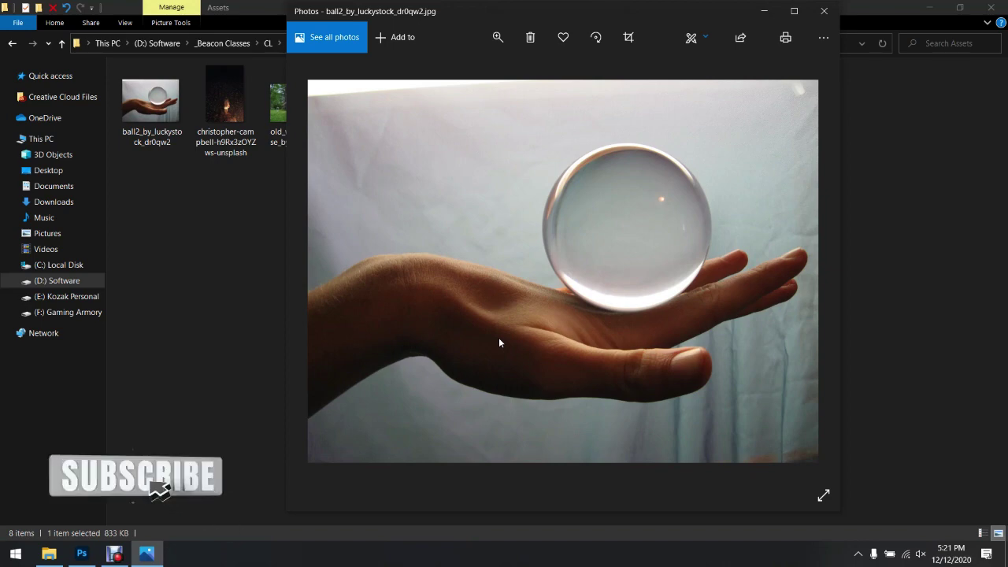
click(823, 11)
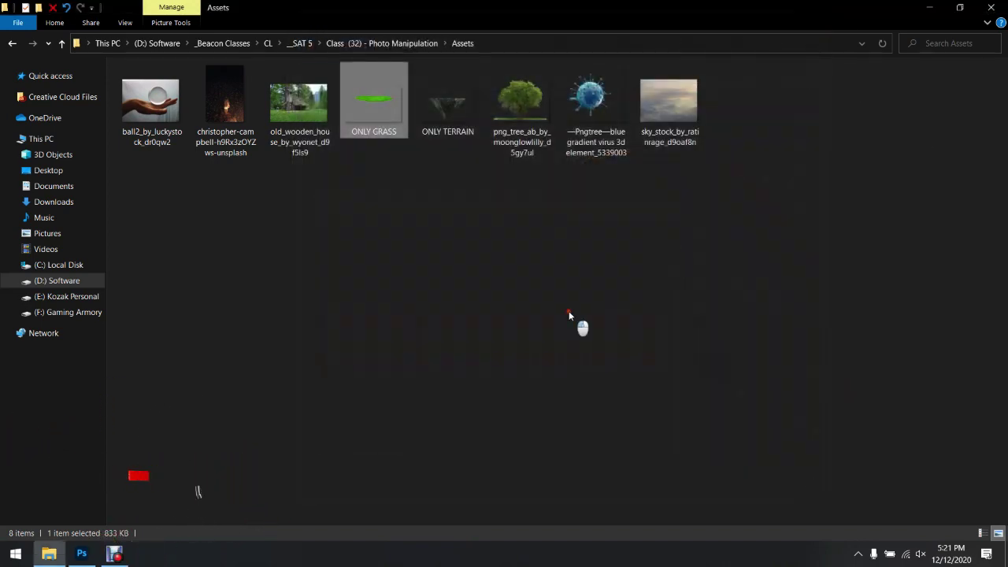
click(569, 311)
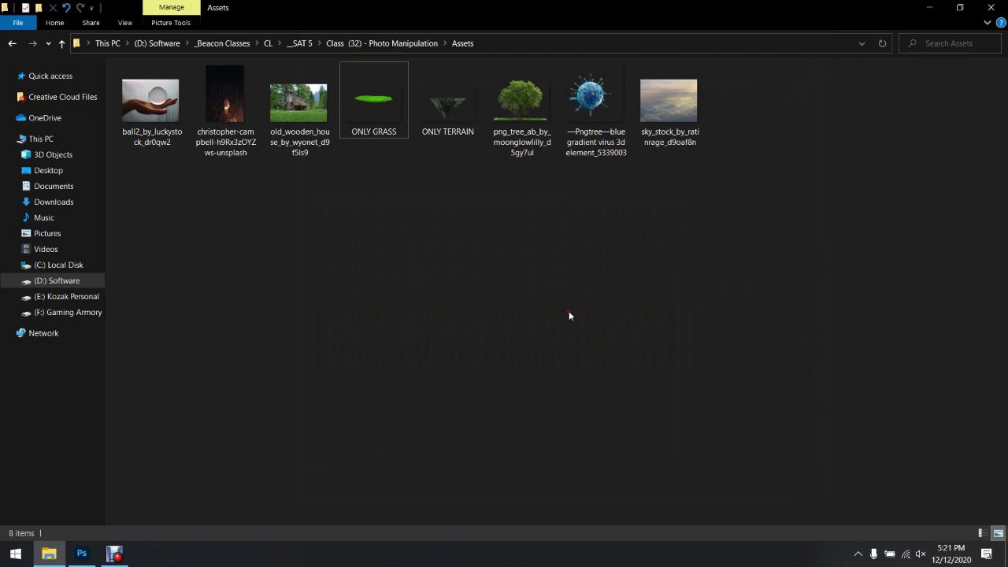
Switch to Photoshop and create a new document from the Landscape, 10 x 8 photo preset at 300 ppi.
click(81, 553)
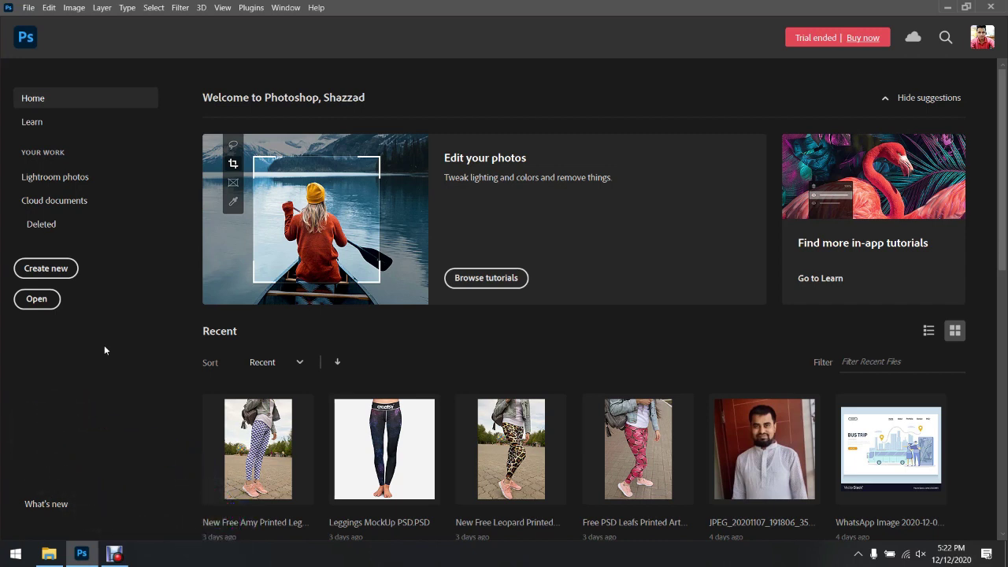
click(48, 269)
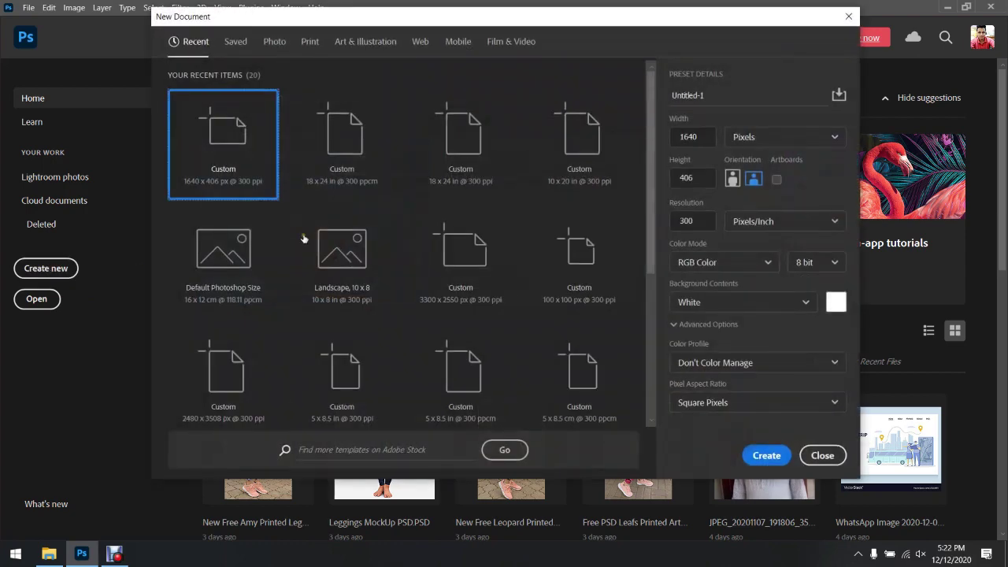
click(277, 44)
click(391, 222)
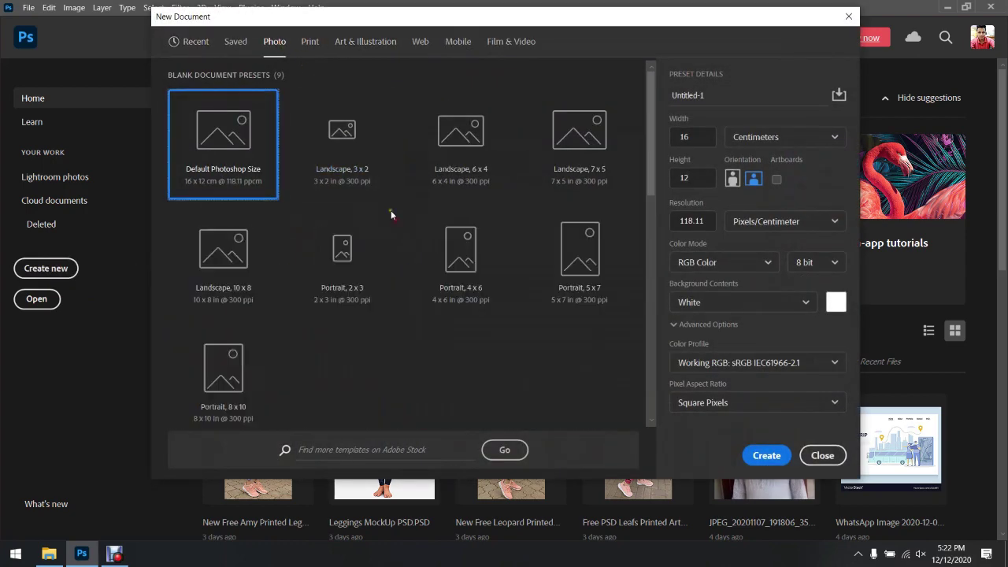
click(239, 263)
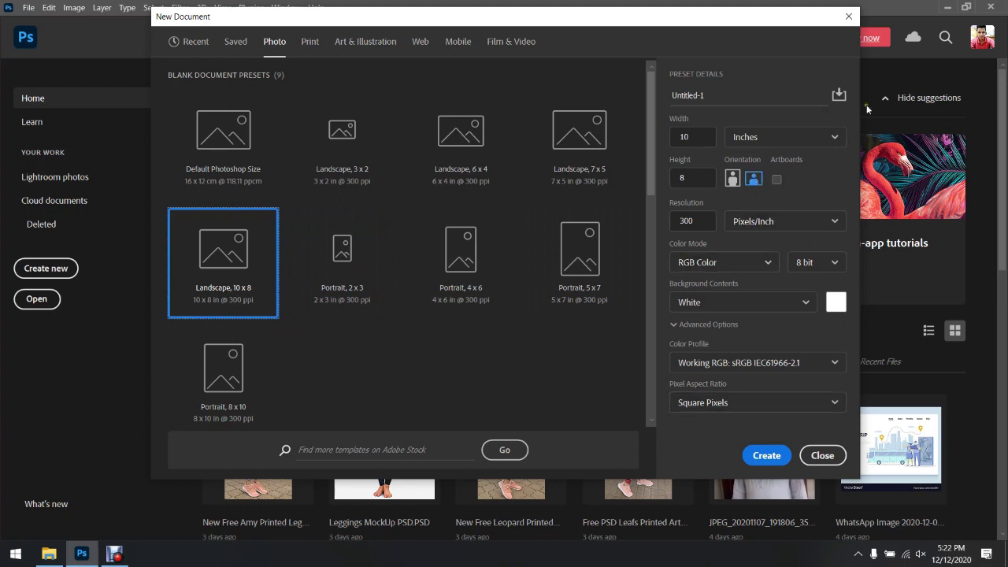
click(798, 138)
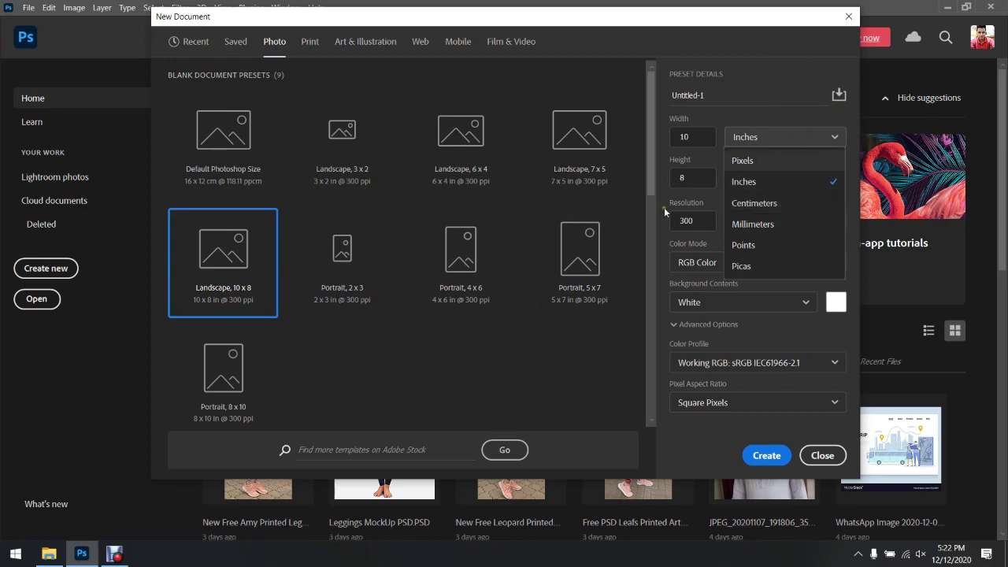
click(804, 58)
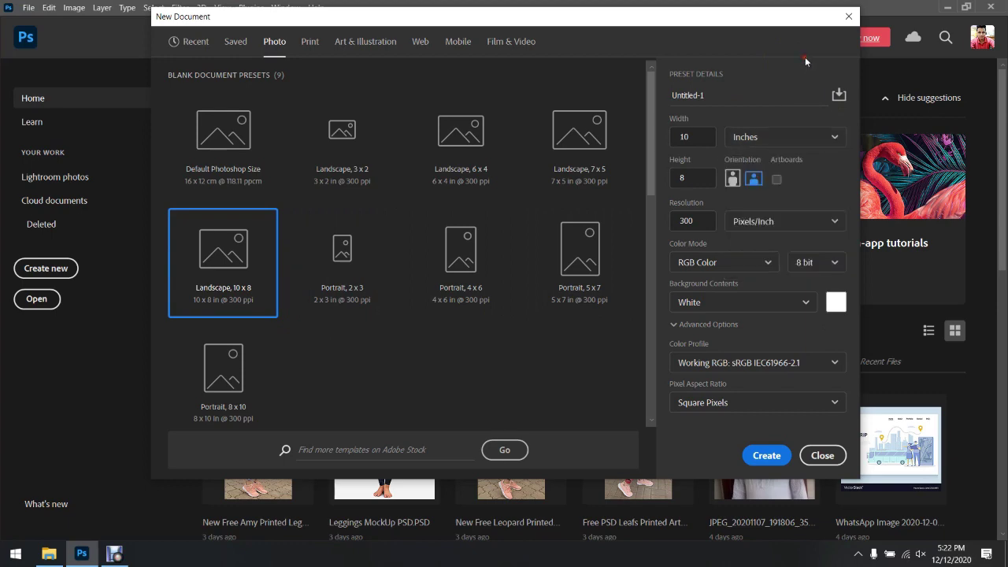
click(765, 455)
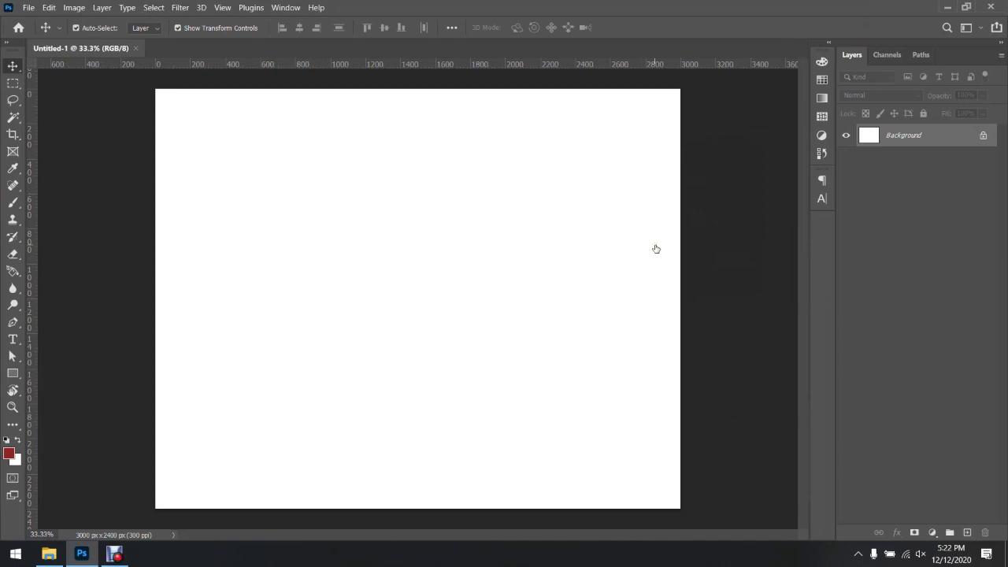
scroll(531, 233, down, 2)
scroll(519, 247, up, 1)
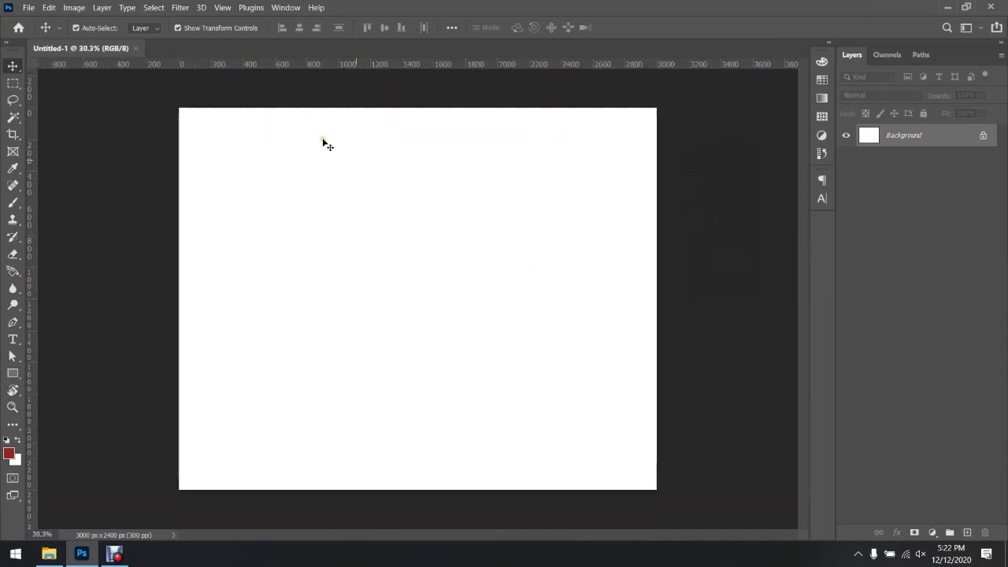
Place the sky stock image from the Assets folder into the document and scale it to 48.36% to fill the canvas.
click(48, 553)
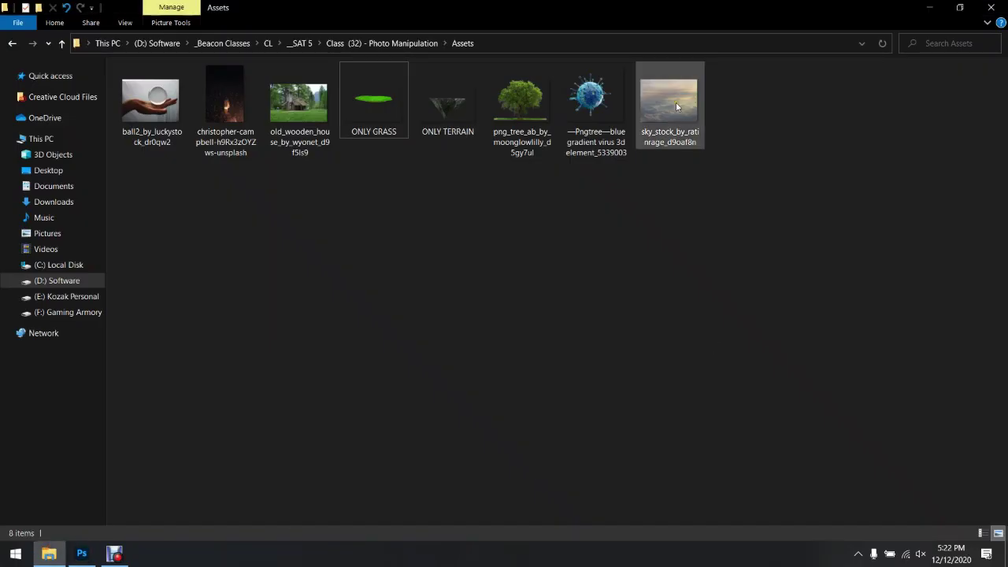
drag(675, 103, 359, 319)
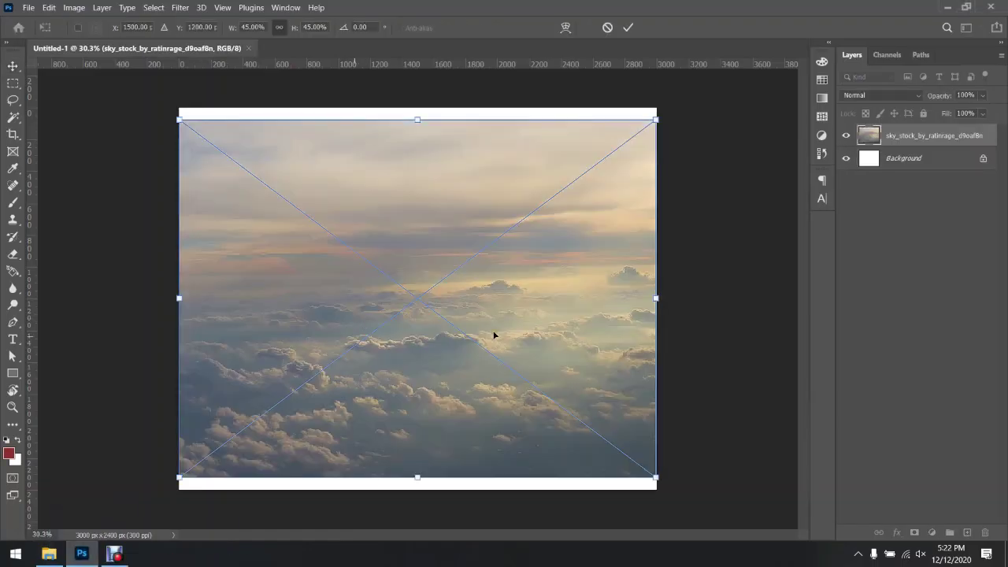
click(627, 27)
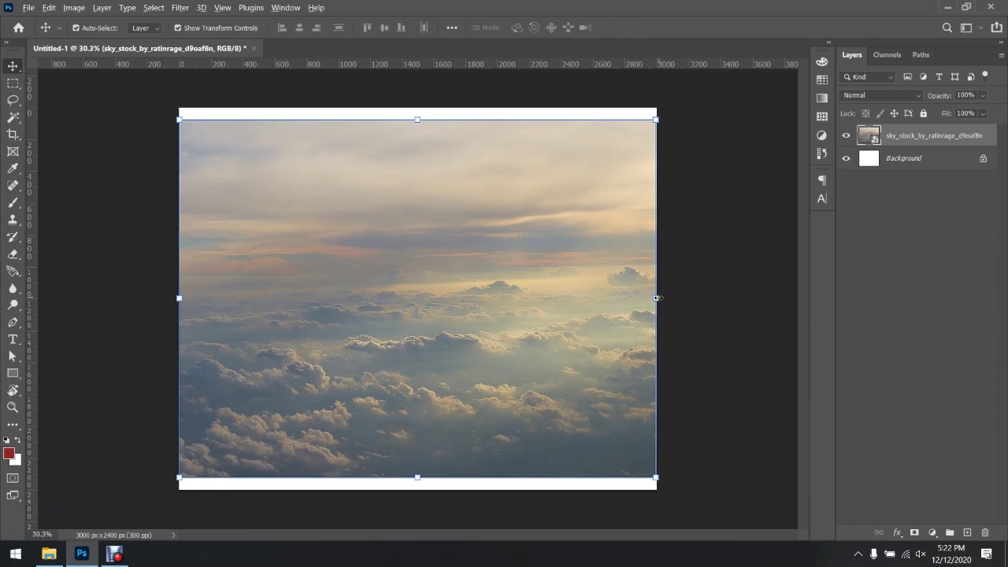
drag(656, 298, 674, 311)
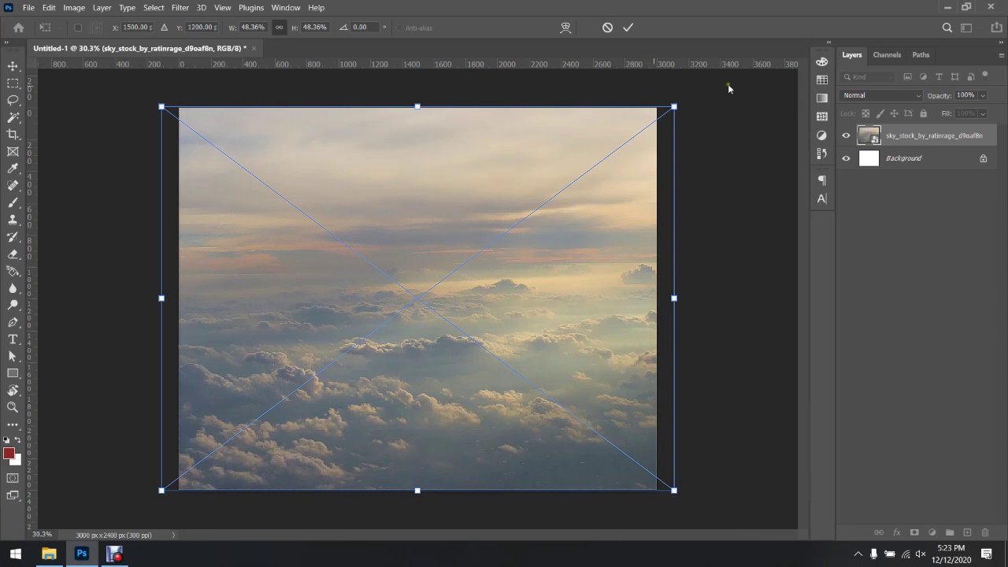
click(628, 28)
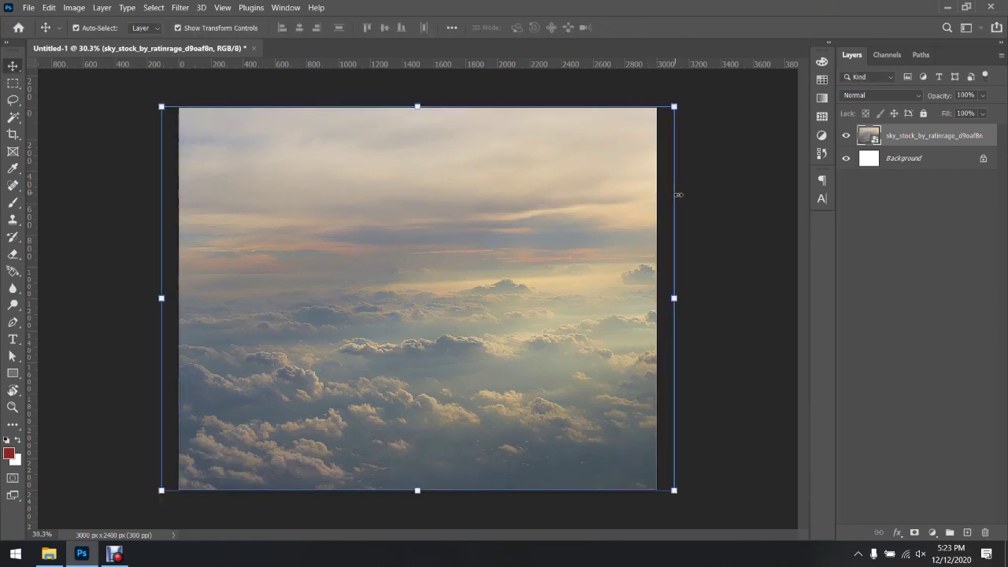
Shift the sky image off-centre on the canvas and move it back to cover the whole document.
click(483, 241)
scroll(617, 435, up, 3)
scroll(617, 434, up, 5)
drag(412, 412, 365, 329)
scroll(365, 329, down, 10)
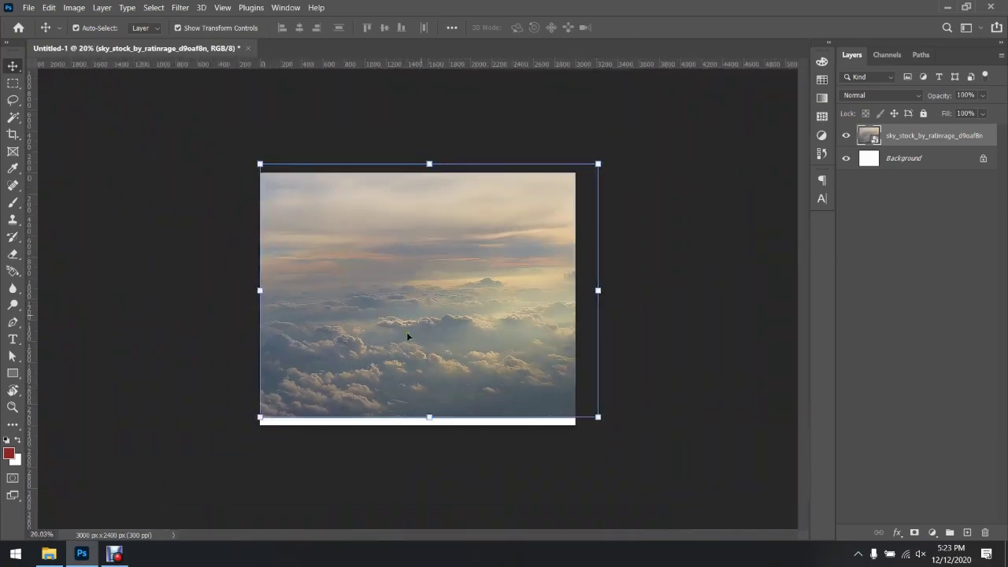
scroll(419, 367, up, 1)
click(685, 292)
drag(447, 366, 436, 375)
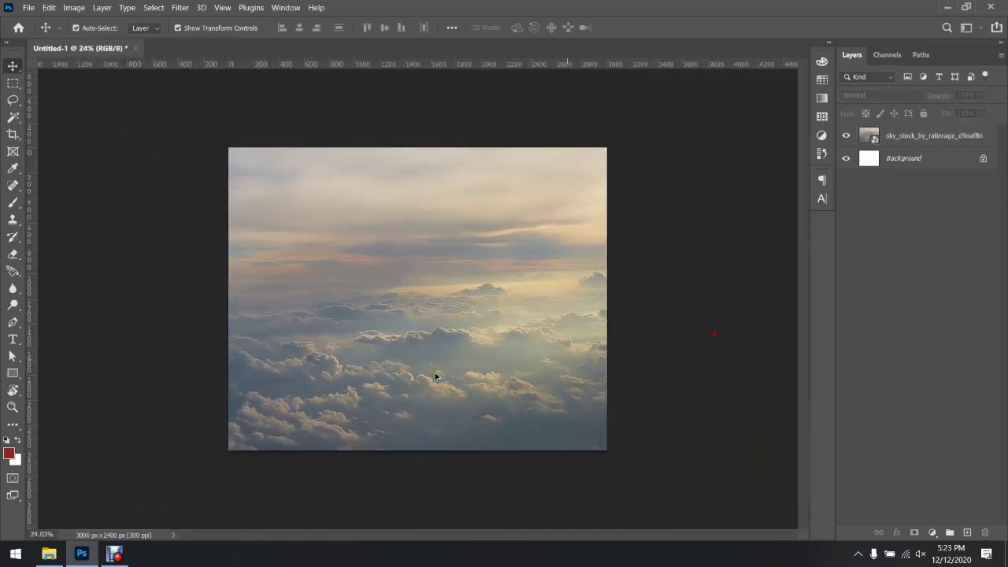
scroll(307, 429, up, 1)
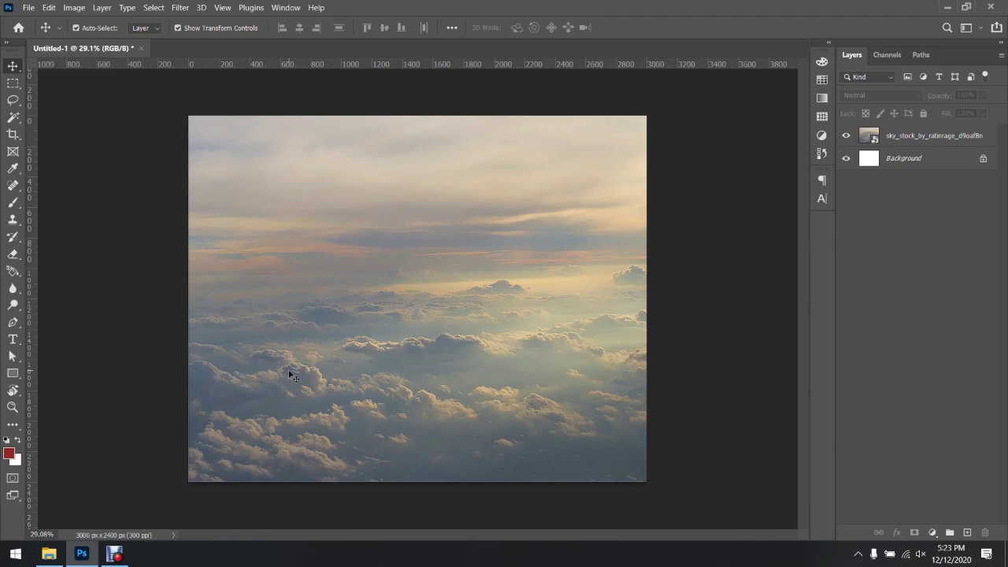
Open the landscape photo of the woman in sunglasses from the Downloads folder as a separate document and close it.
click(28, 7)
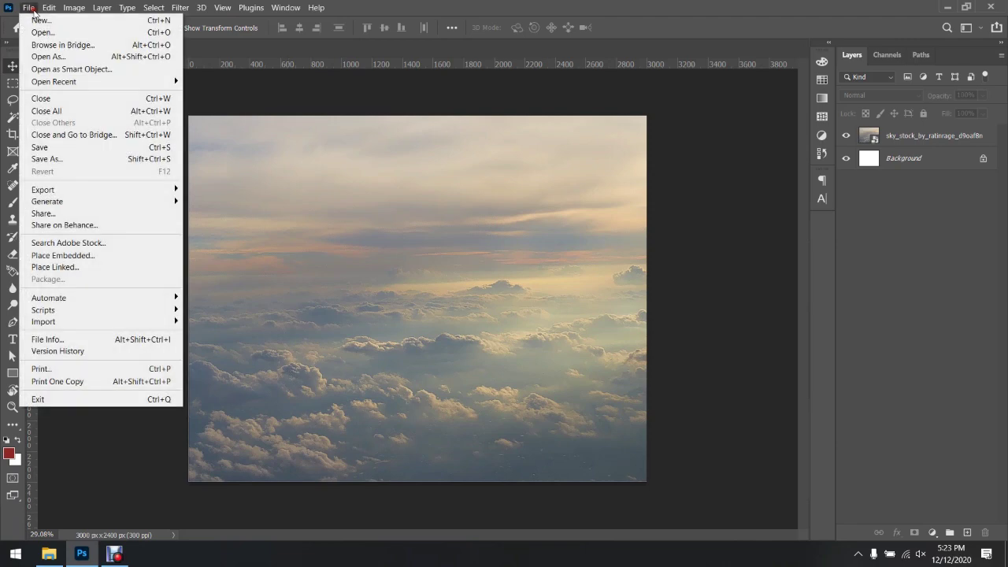
click(43, 32)
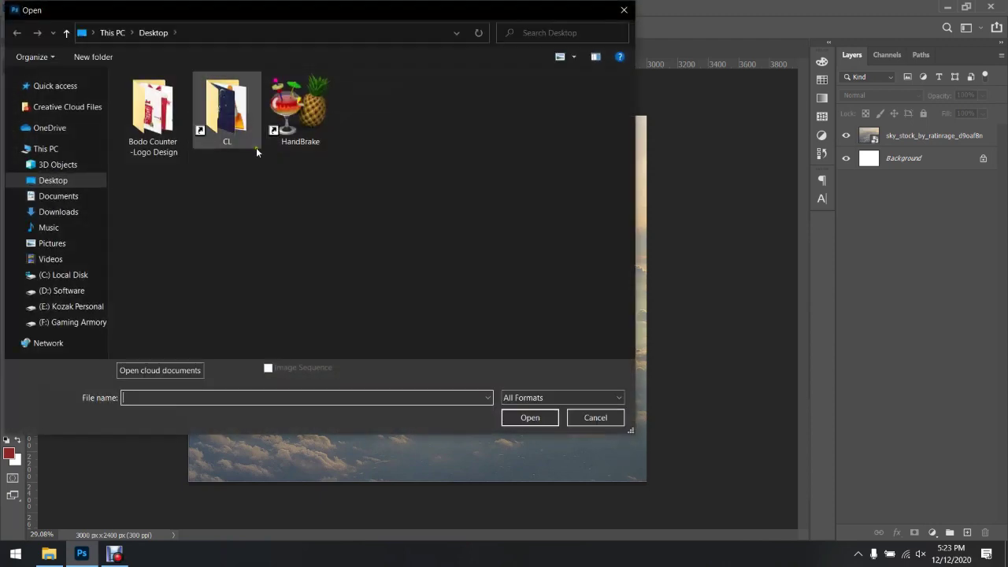
click(71, 211)
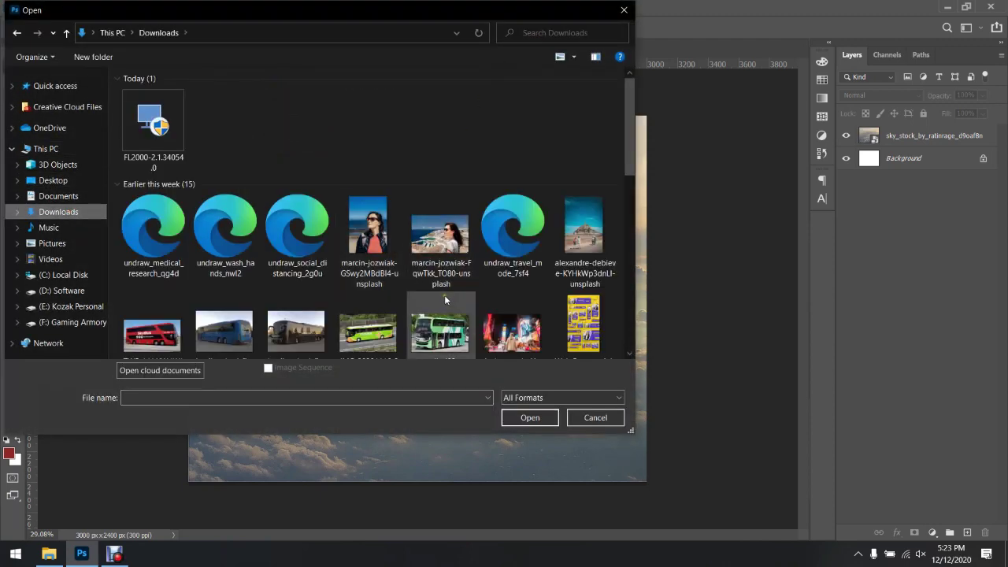
click(440, 236)
click(527, 418)
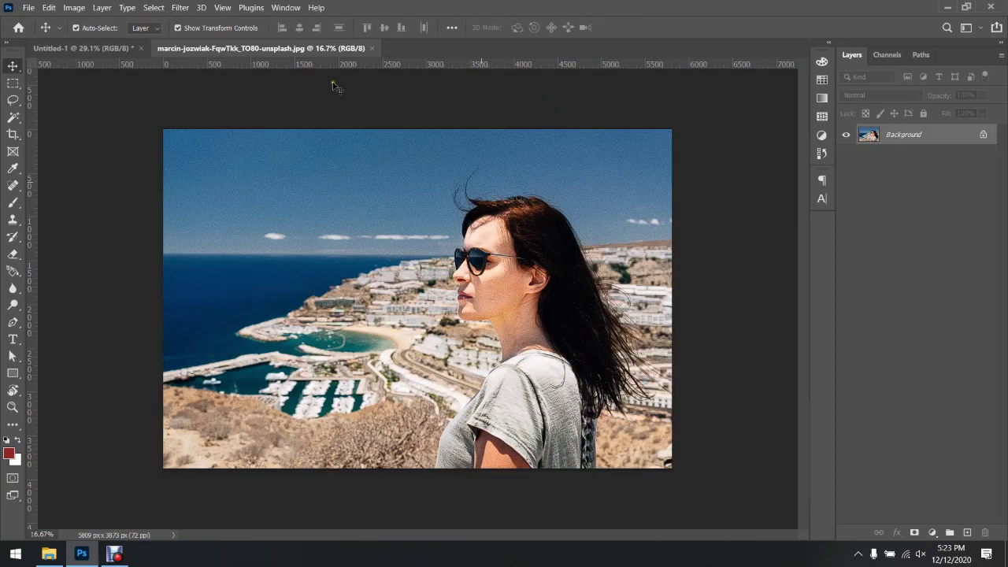
click(371, 48)
Open the night city photo with bright billboards from the Downloads folder as a separate document.
click(27, 7)
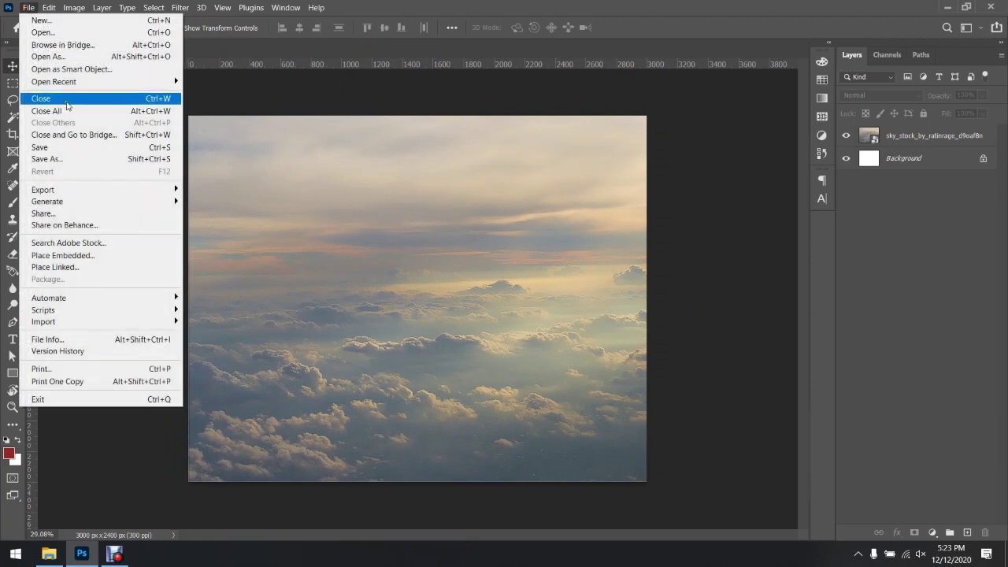
click(43, 33)
scroll(411, 279, down, 4)
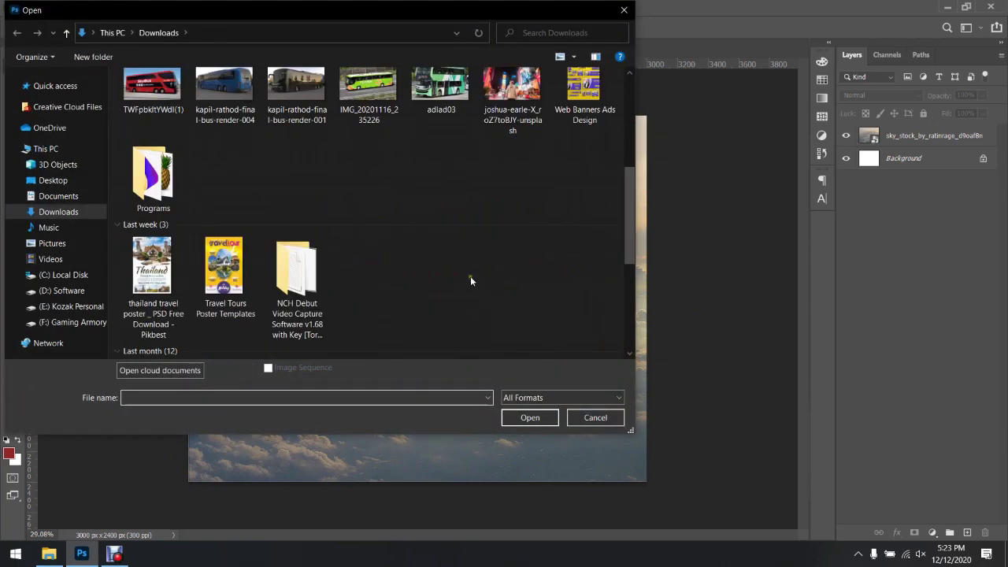
scroll(470, 275, up, 2)
click(526, 213)
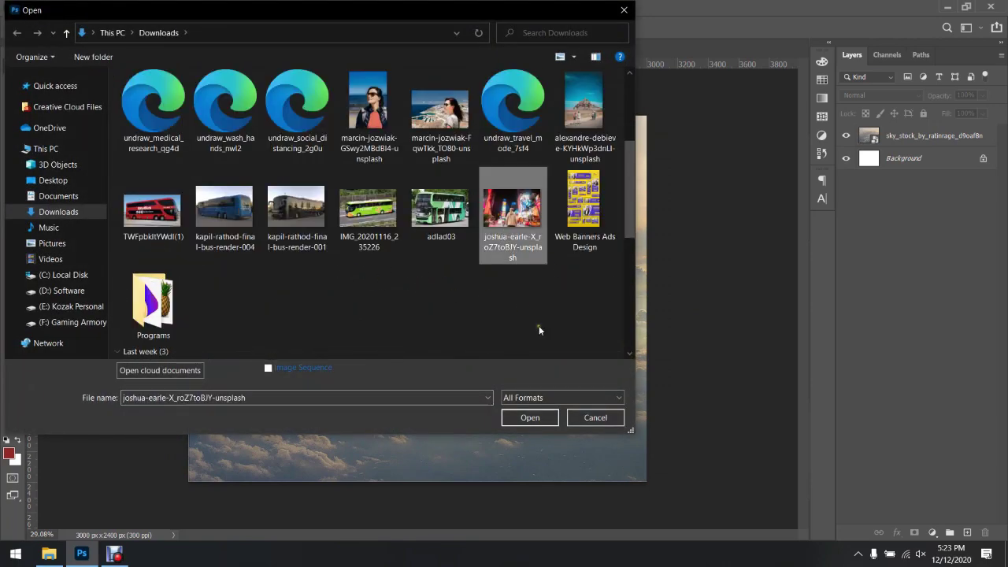
click(534, 410)
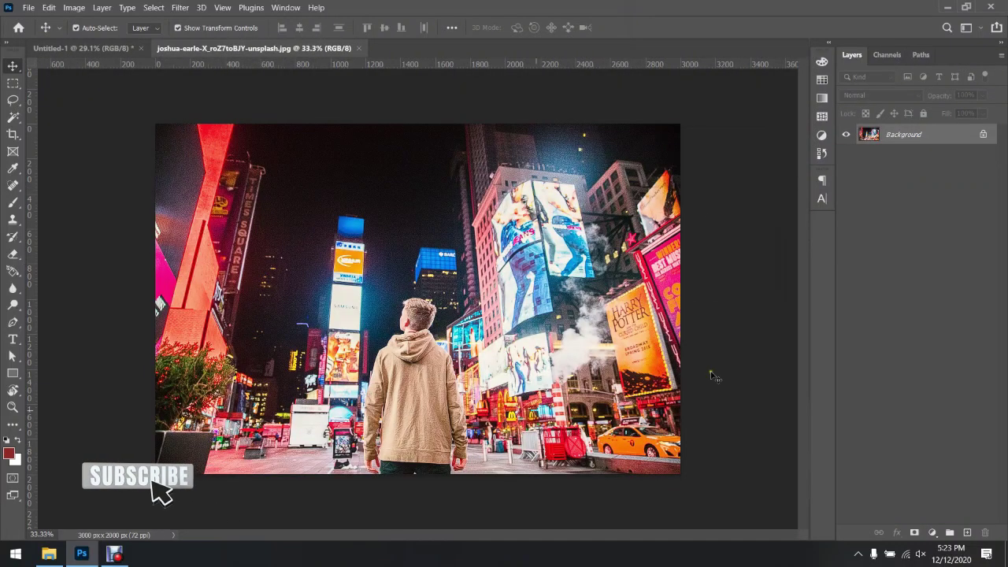
Convert the night city photo's locked background into a regular layer and bring up the list of Blur filters.
click(495, 180)
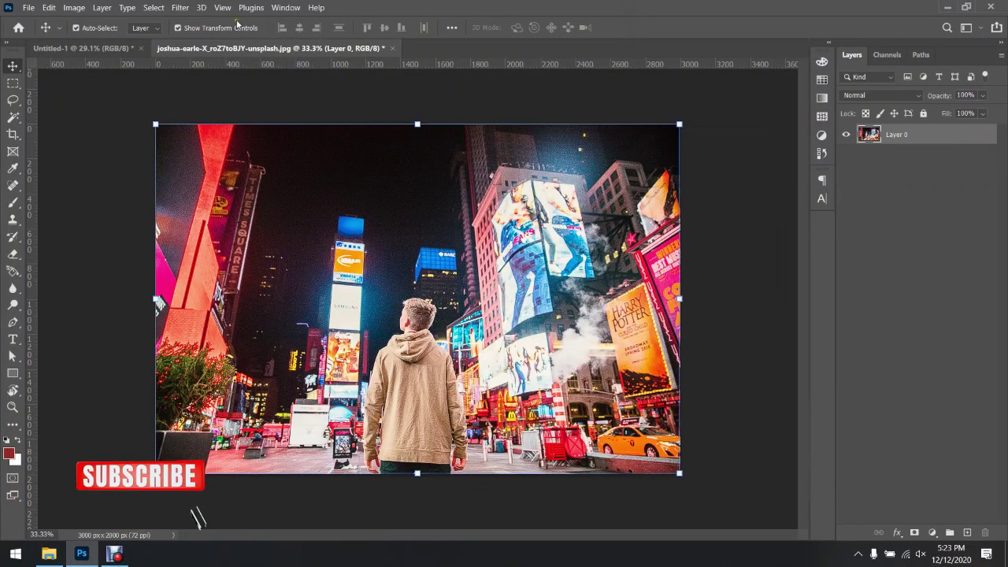
click(180, 8)
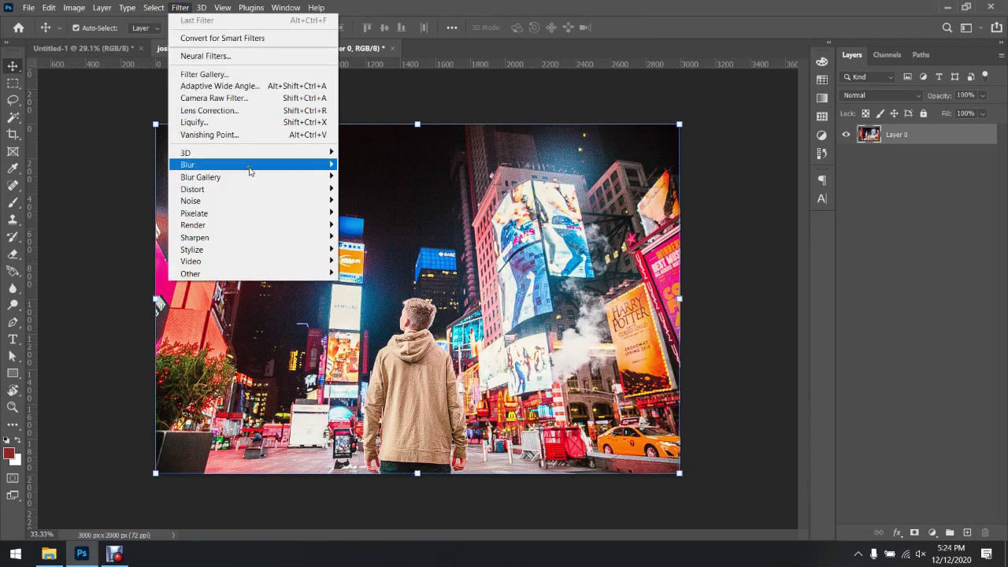
mouse_move(250, 170)
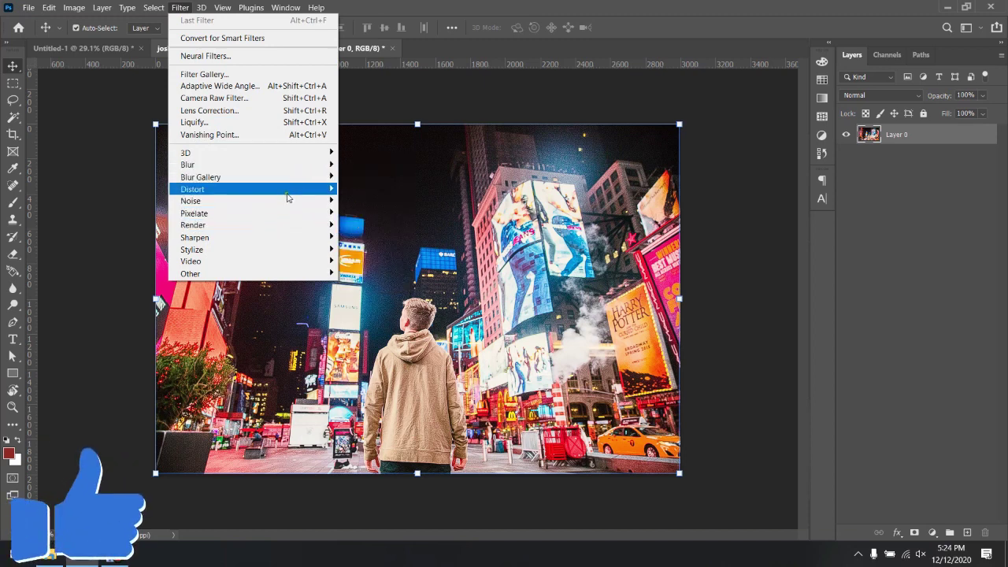
mouse_move(319, 164)
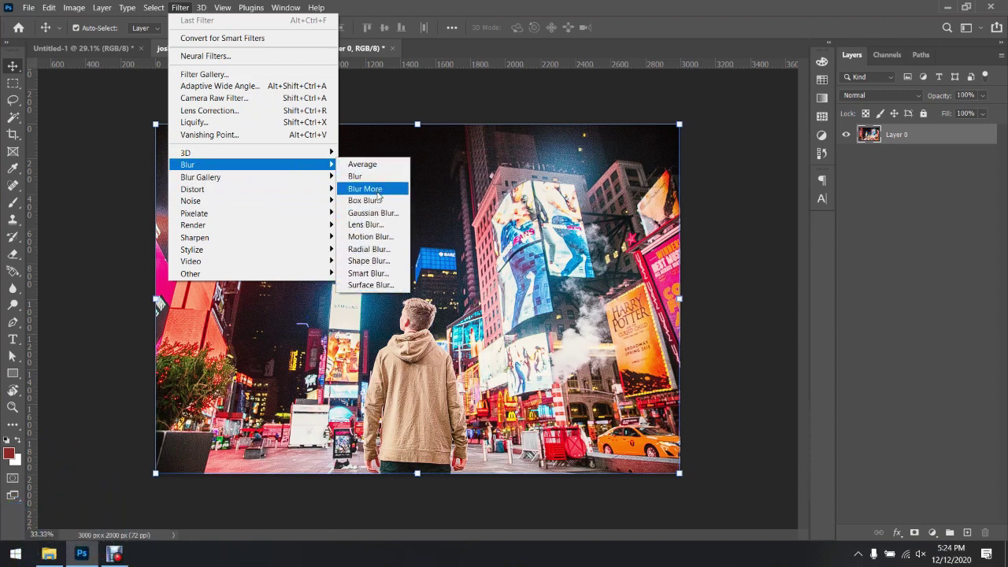
key(Print)
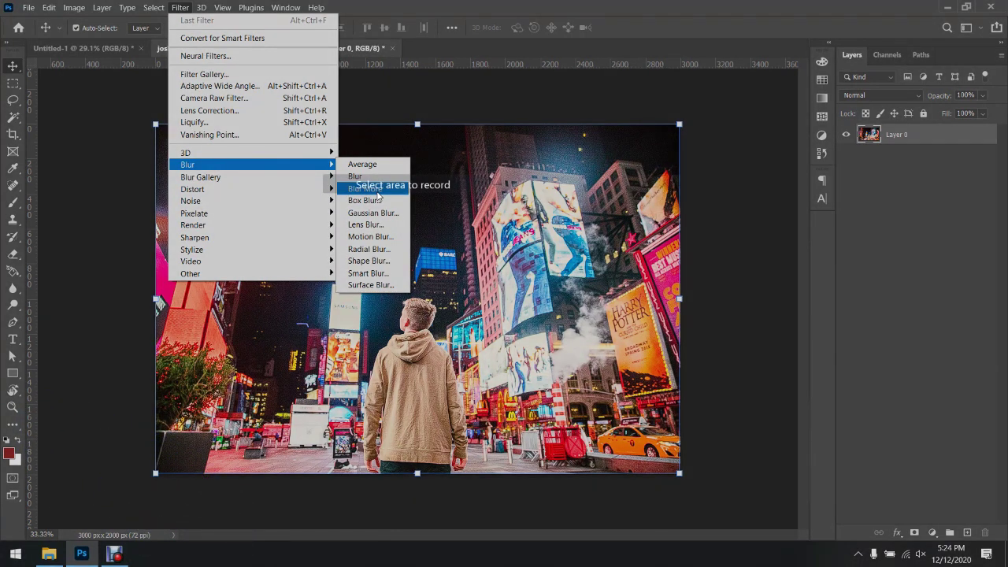
click(378, 196)
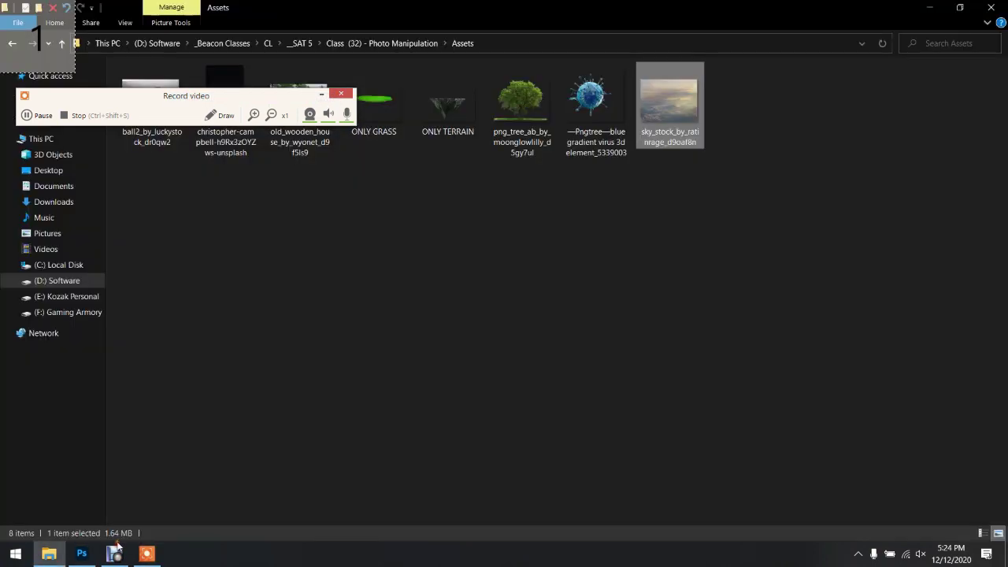
click(81, 554)
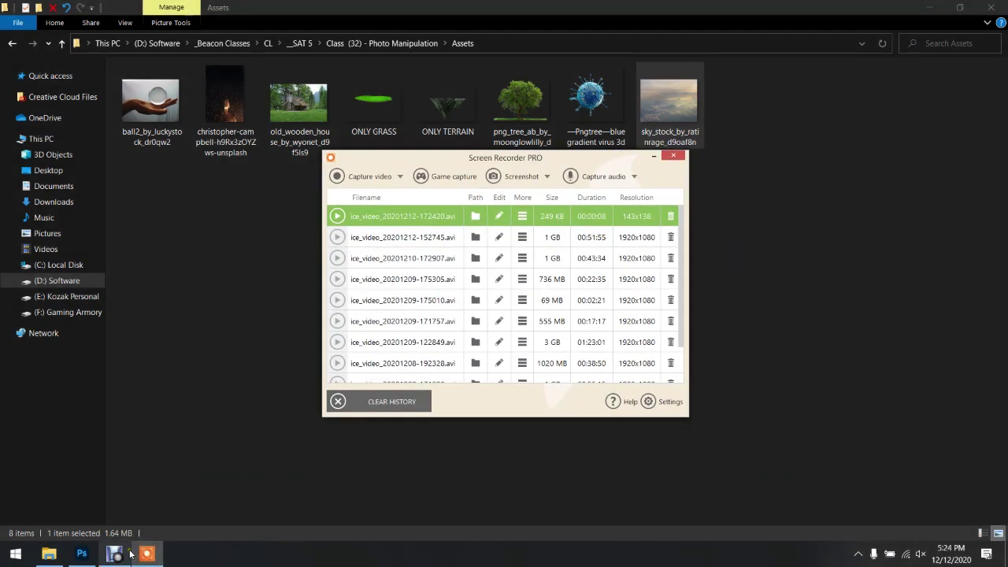
click(114, 553)
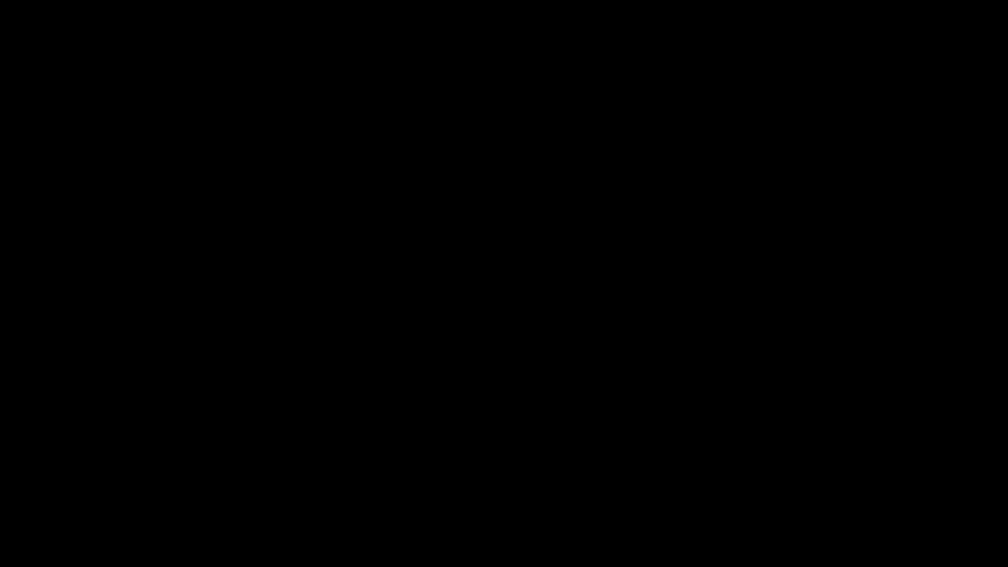